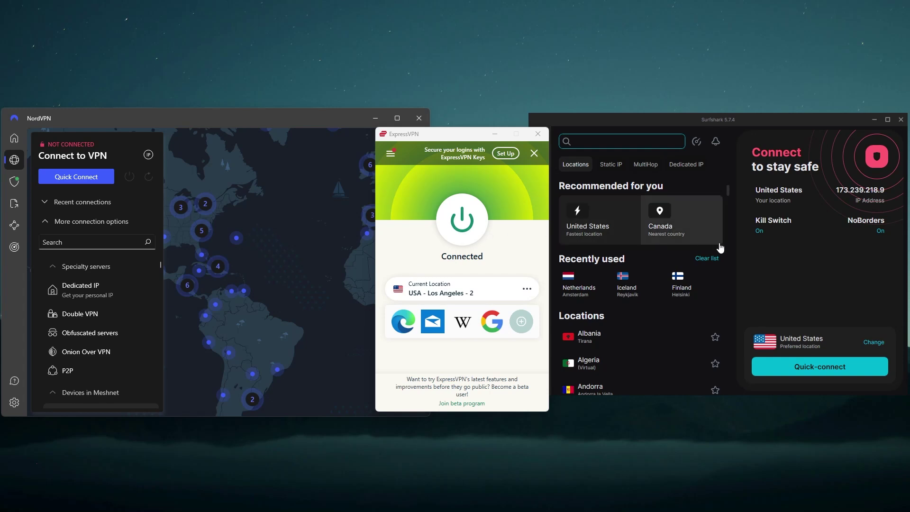
Bring NordVPN in front of ExpressVPN and pan its map toward the Atlantic and Africa.
click(316, 310)
drag(315, 311, 203, 317)
Scroll through Netflix's Children & Family Movies page of popular and recently released titles.
scroll(365, 289, up, 3)
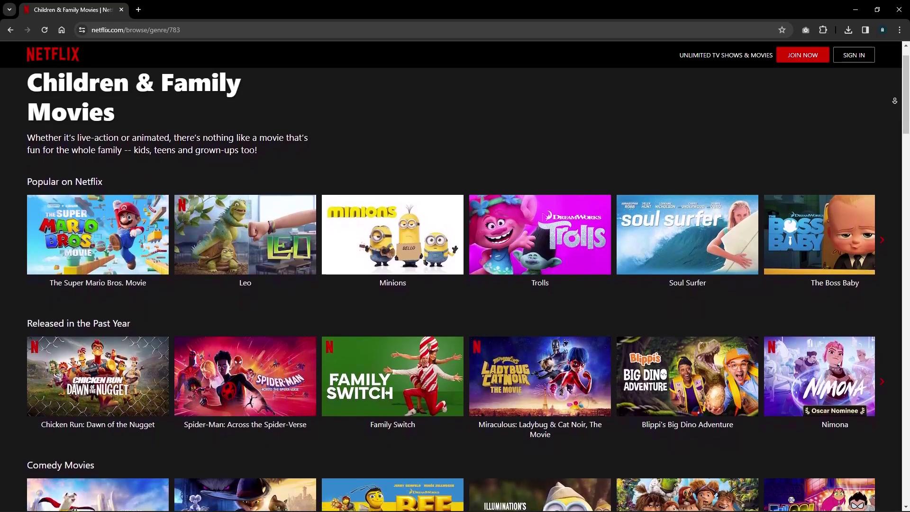
scroll(450, 284, down, 1)
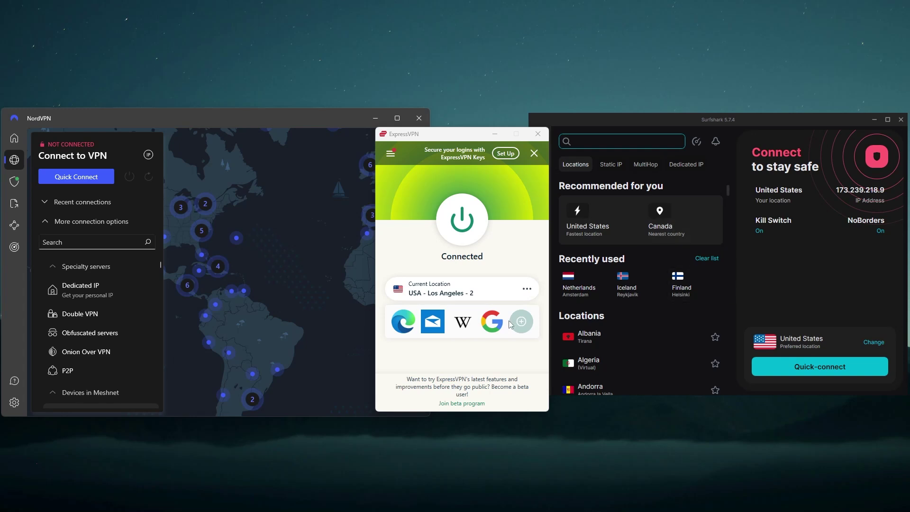
Focus NordVPN, then pan and zoom its server map onto Europe and Africa.
click(316, 310)
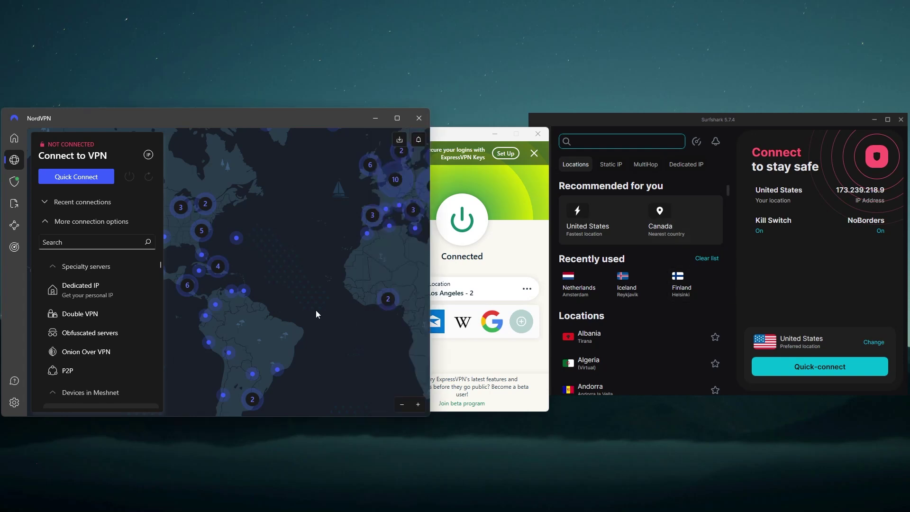
drag(316, 310, 209, 313)
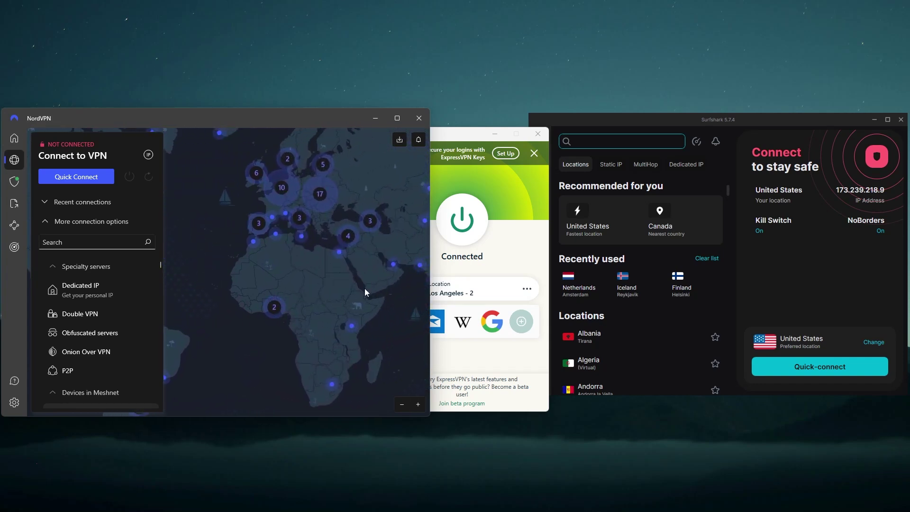
scroll(365, 289, up, 2)
drag(351, 278, 363, 330)
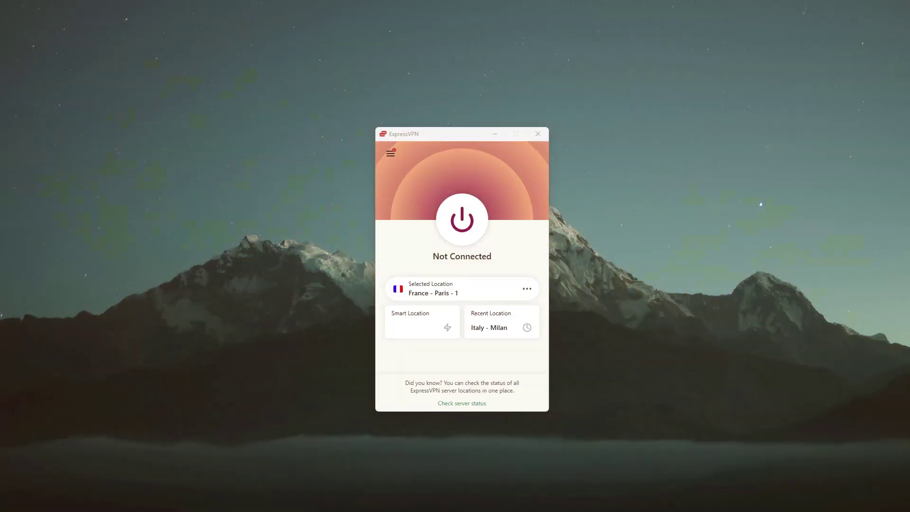
Connect ExpressVPN to France - Paris - 1 using the power button.
click(453, 230)
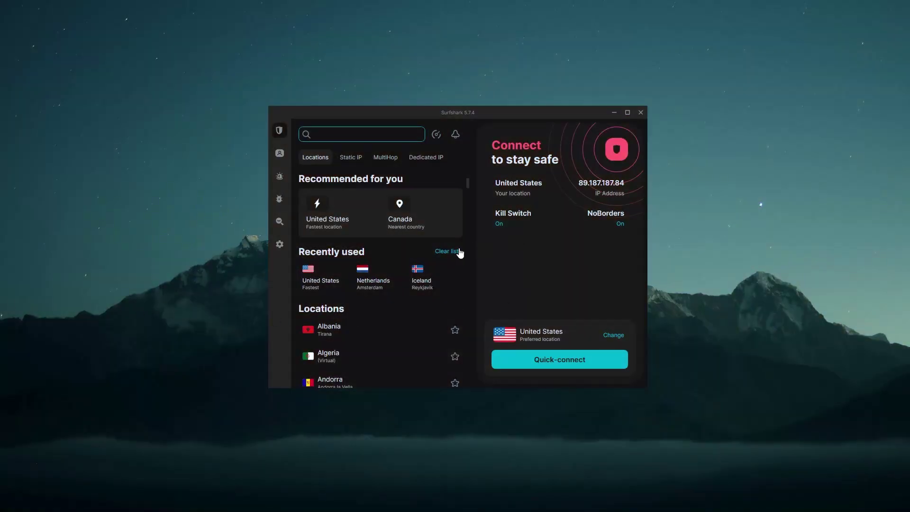
Switch on CleanWeb in Surfshark's VPN settings and return to the main VPN page.
click(280, 244)
click(393, 143)
scroll(457, 228, down, 3)
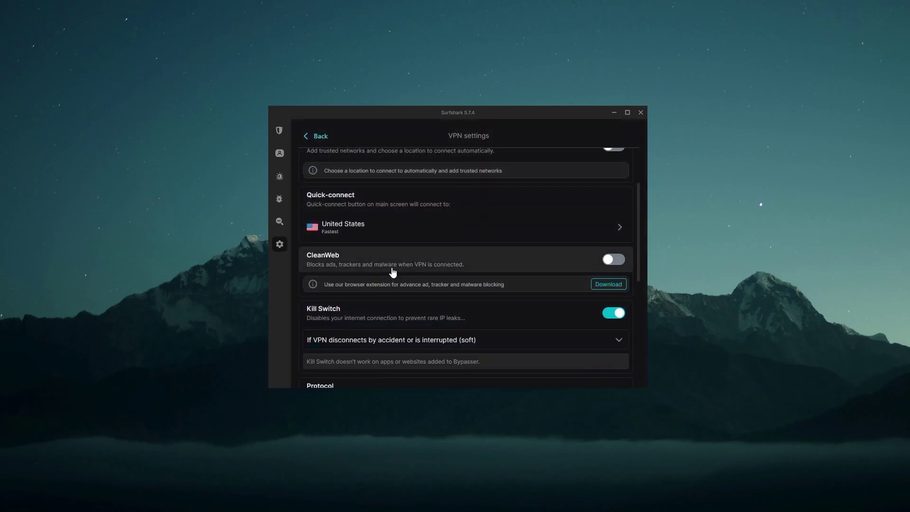
click(614, 259)
click(284, 136)
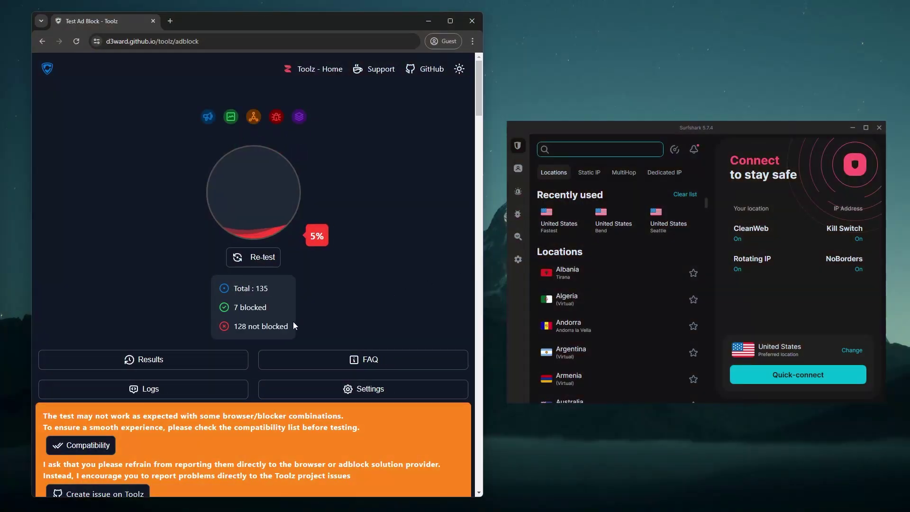
Review the 5% baseline result (7 of 135 blocked) and rerun the Toolz ad-block test.
scroll(452, 299, down, 10)
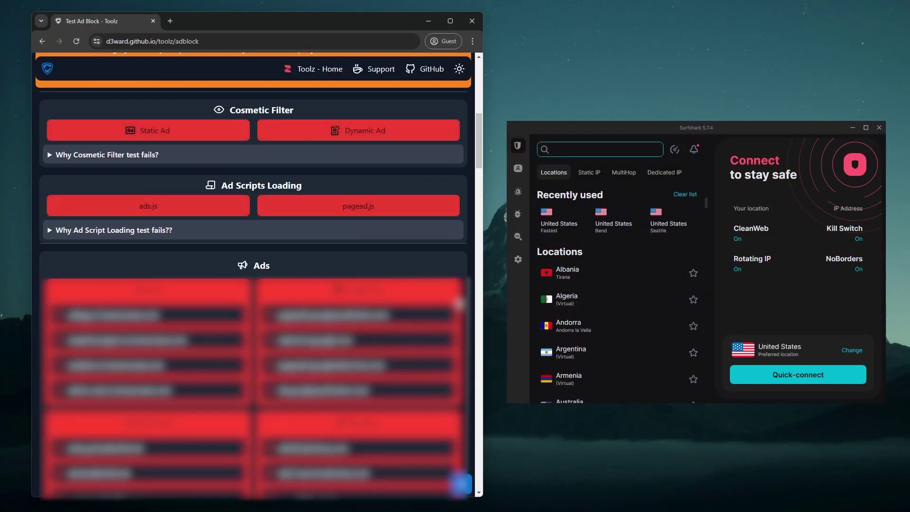
scroll(458, 302, up, 10)
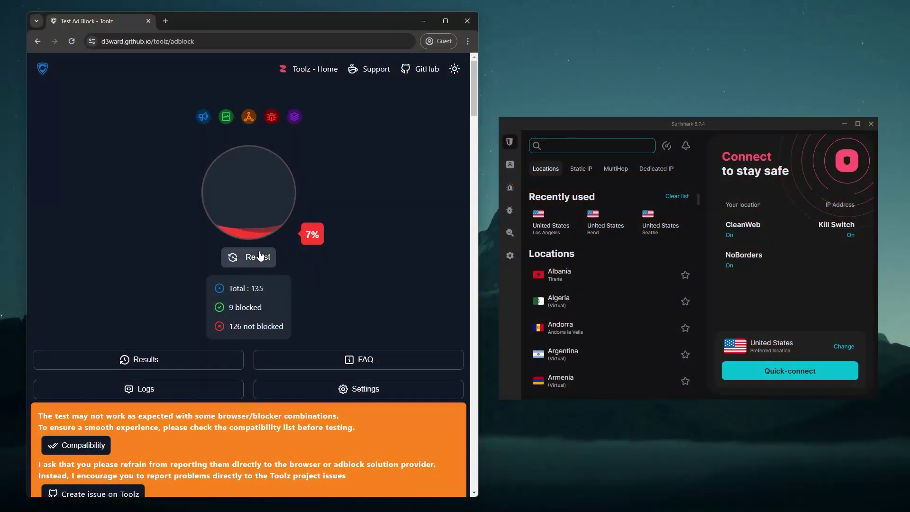
click(260, 257)
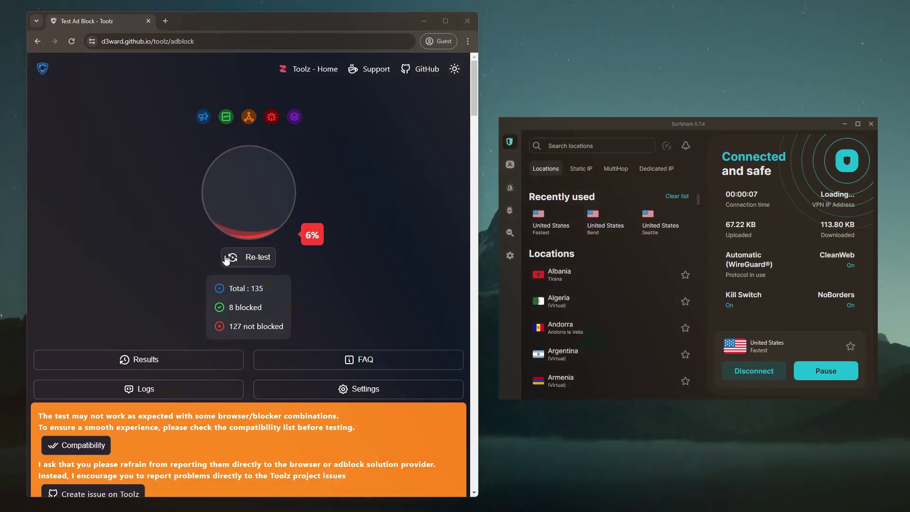
Reload the ad-block test with Surfshark connected, scoring 94% (127 of 135 blocked).
click(227, 258)
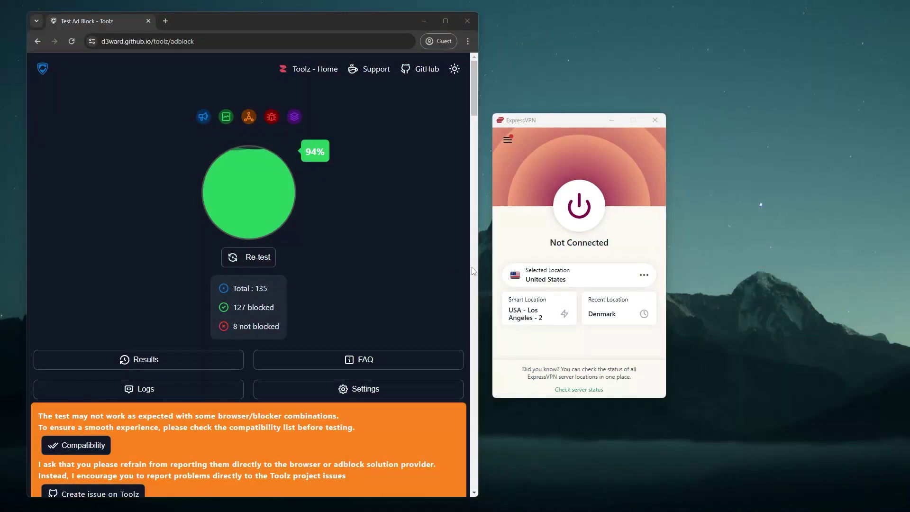
Confirm Block ads is checked under ExpressVPN's Advanced Protection options.
click(512, 140)
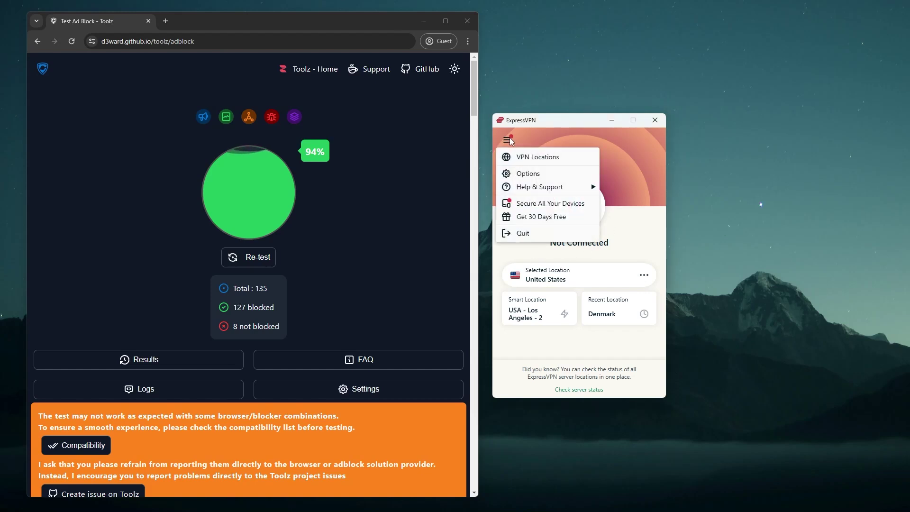
click(517, 172)
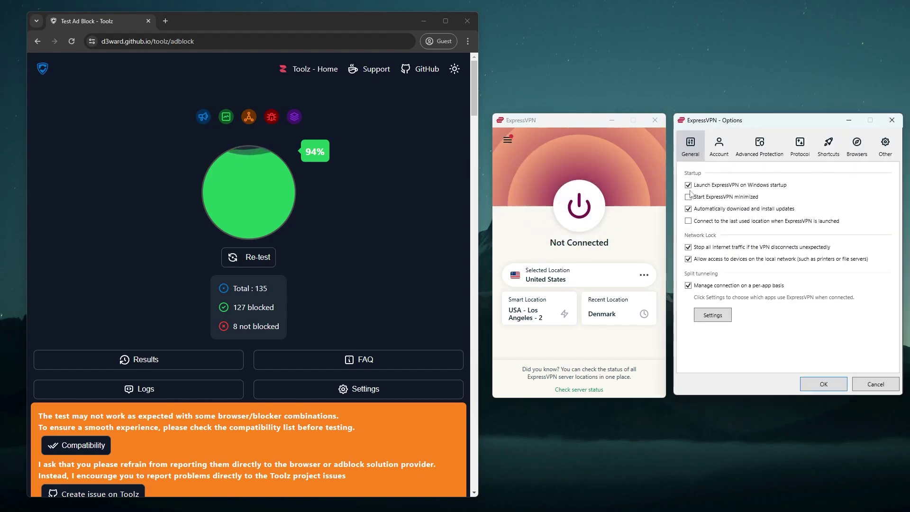
click(755, 144)
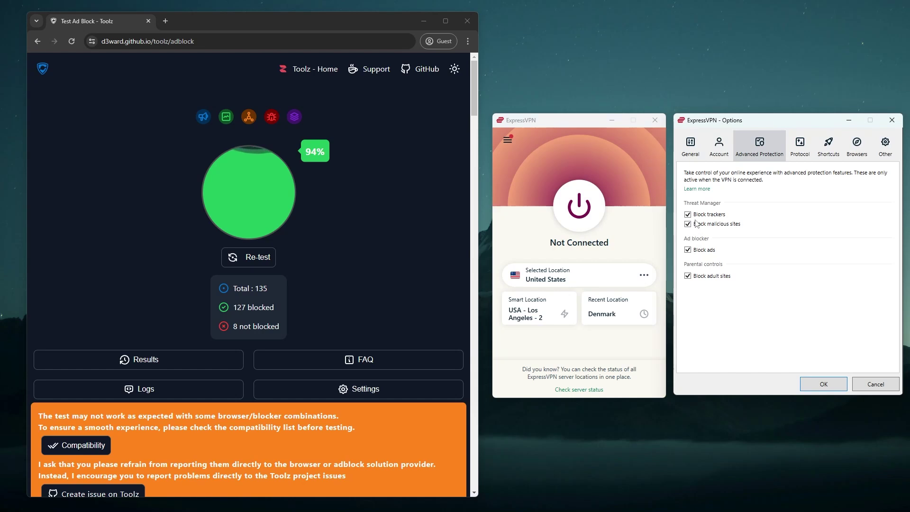
Connect ExpressVPN to USA - Los Angeles - 2 and rerun the ad test, scoring 92% (124 of 135).
click(586, 222)
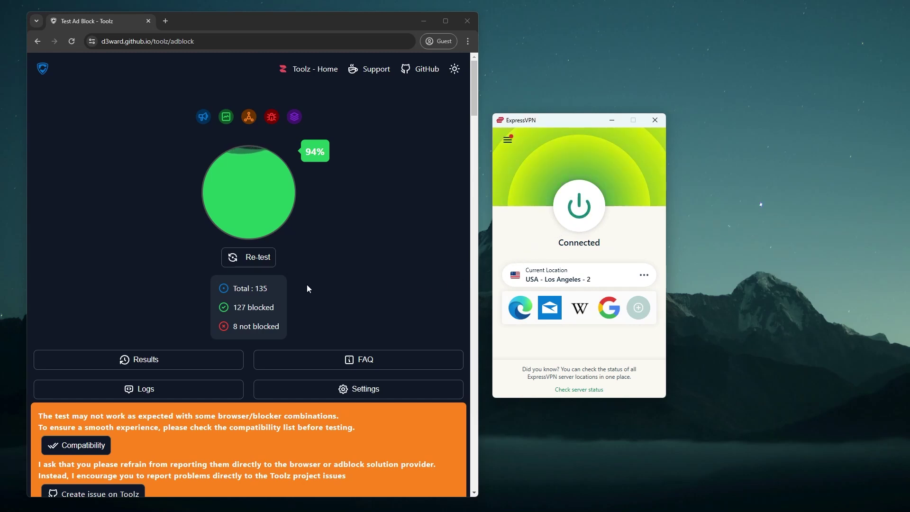
click(265, 263)
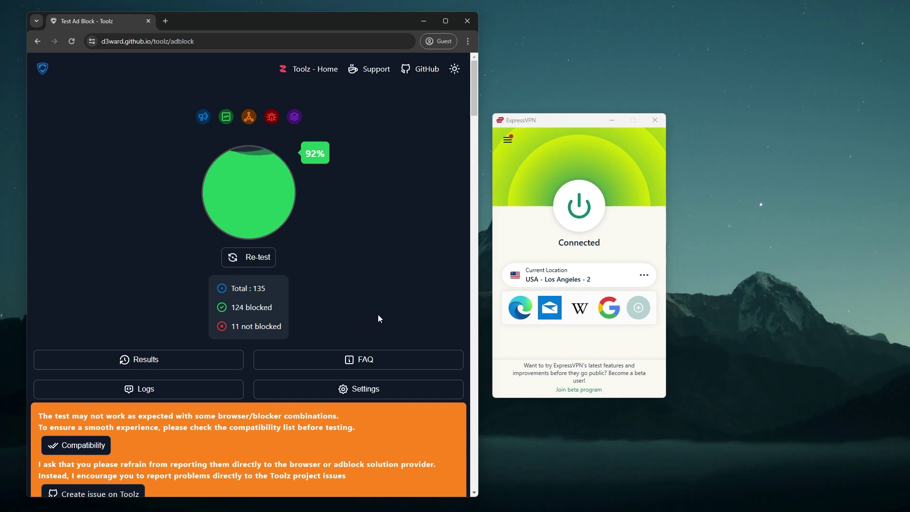
click(509, 139)
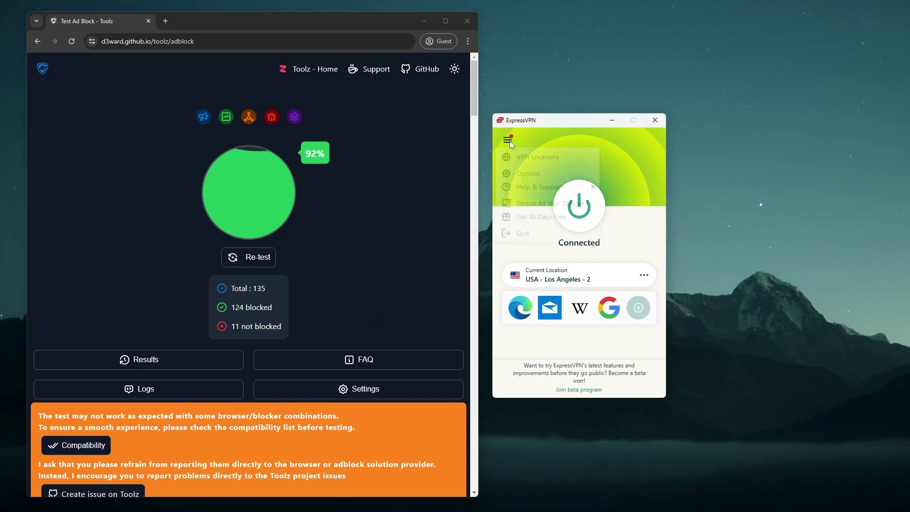
click(517, 175)
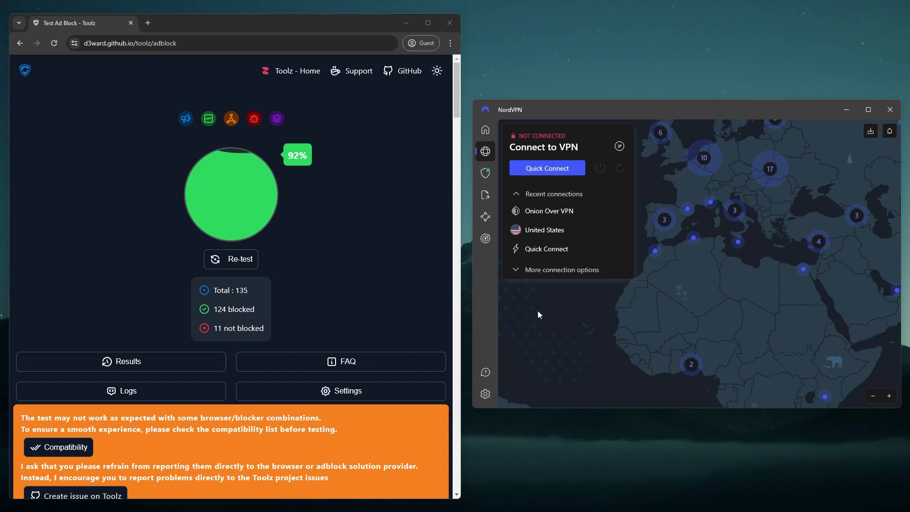
After viewing Threat Protection, switch NordVPN's DNS filtering On under Connection settings and return to the map.
click(488, 178)
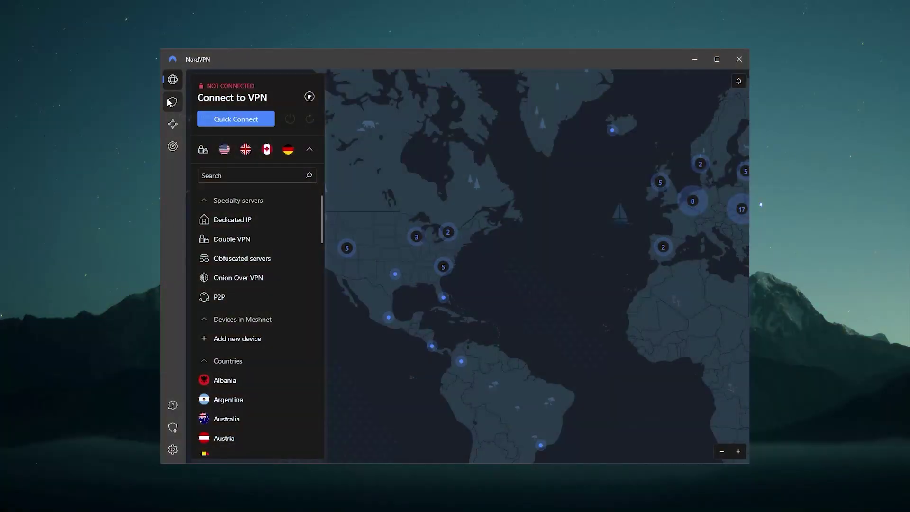
click(169, 103)
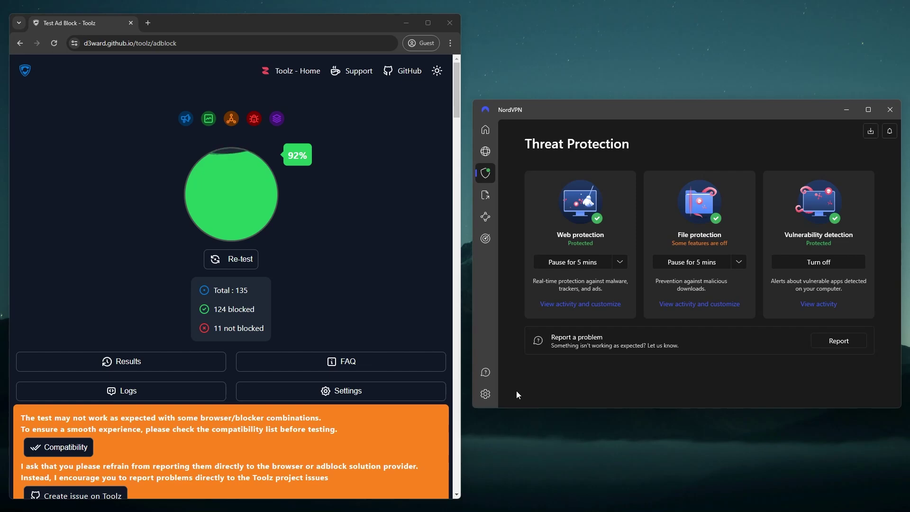
click(485, 394)
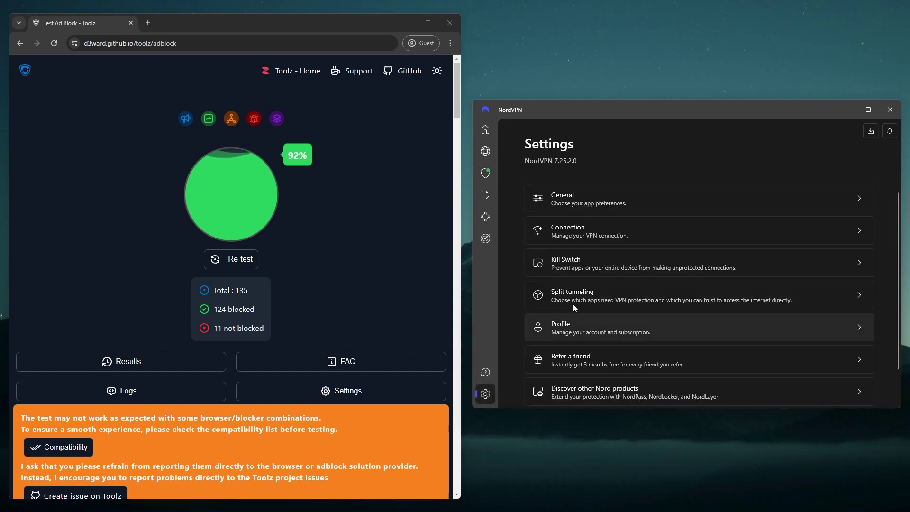
click(616, 230)
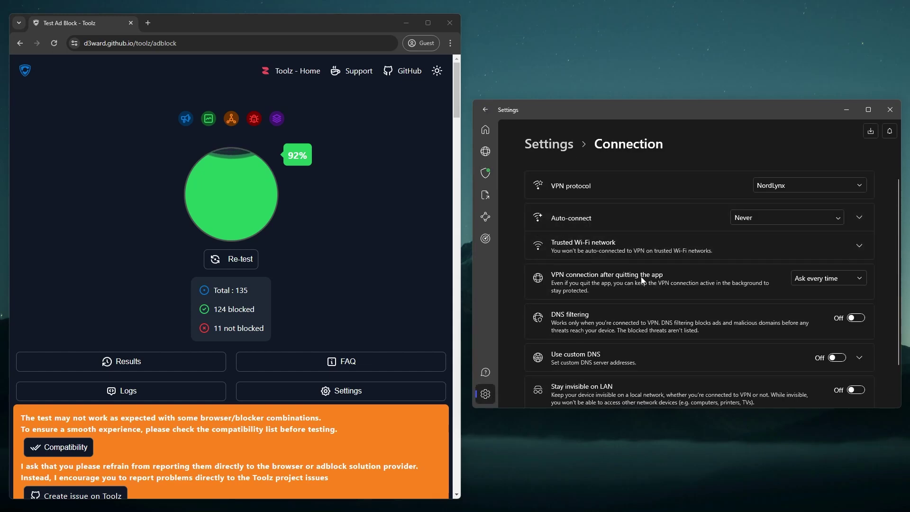
scroll(658, 288, down, 2)
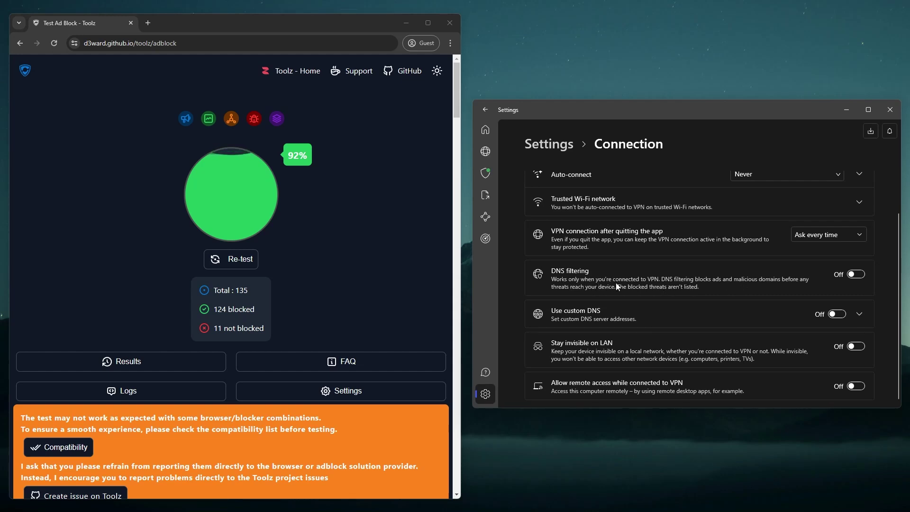
click(857, 275)
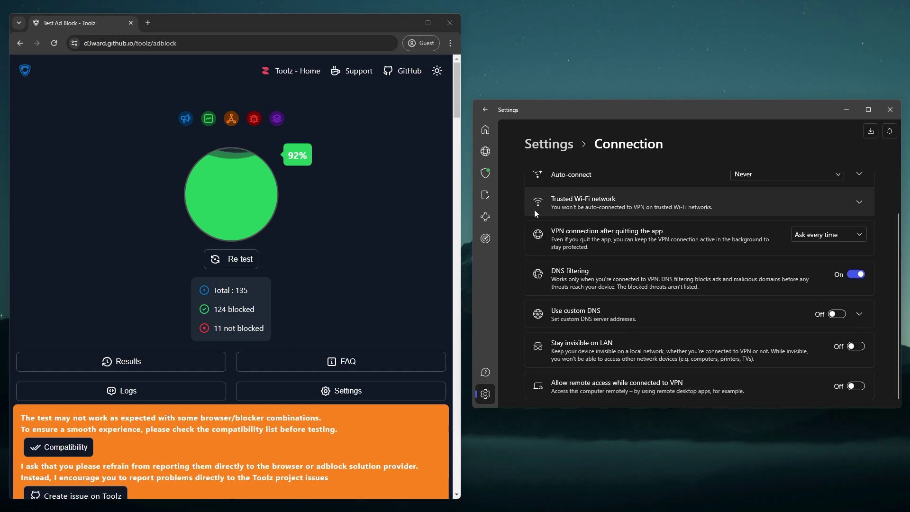
click(491, 151)
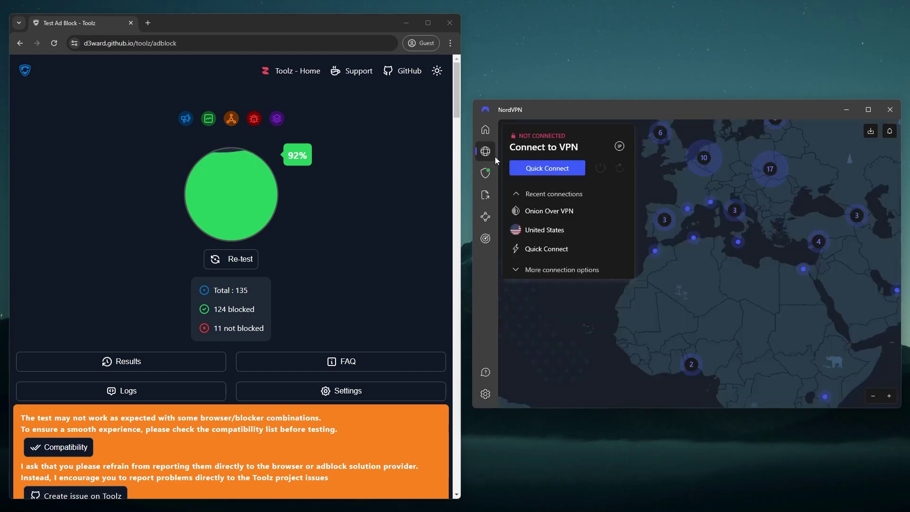
Connect NordVPN to a United States server and rerun the Toolz ad block test.
click(549, 231)
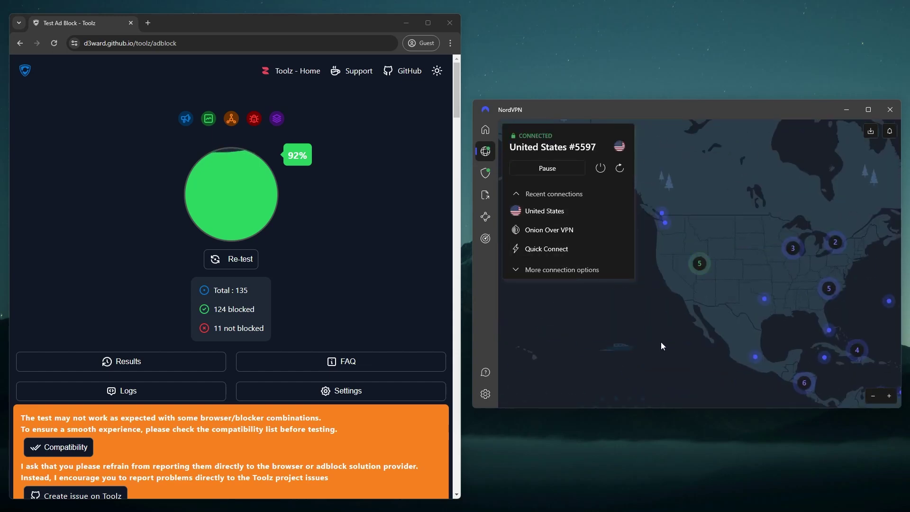
click(239, 259)
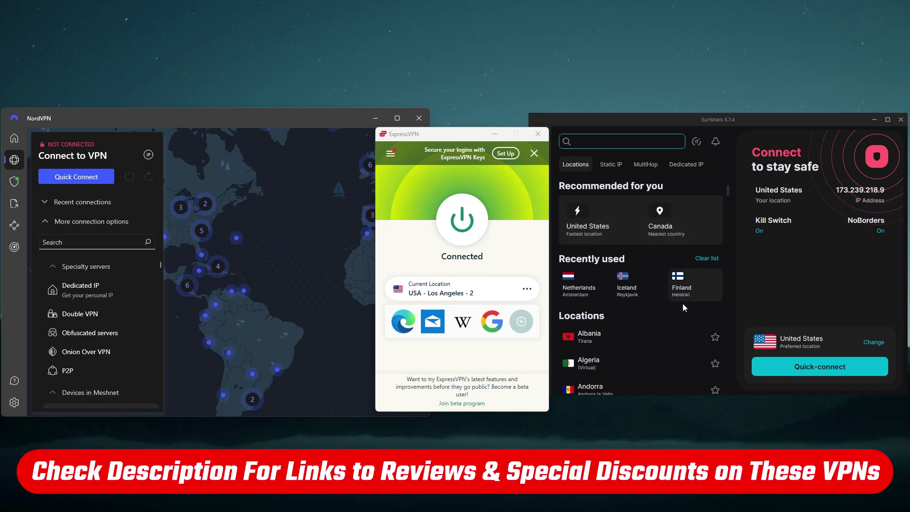
click(316, 311)
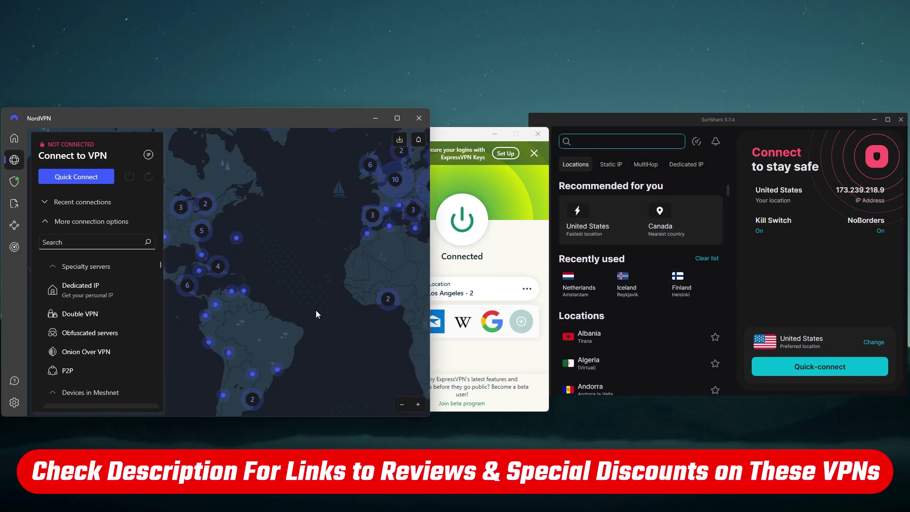
drag(316, 310, 343, 318)
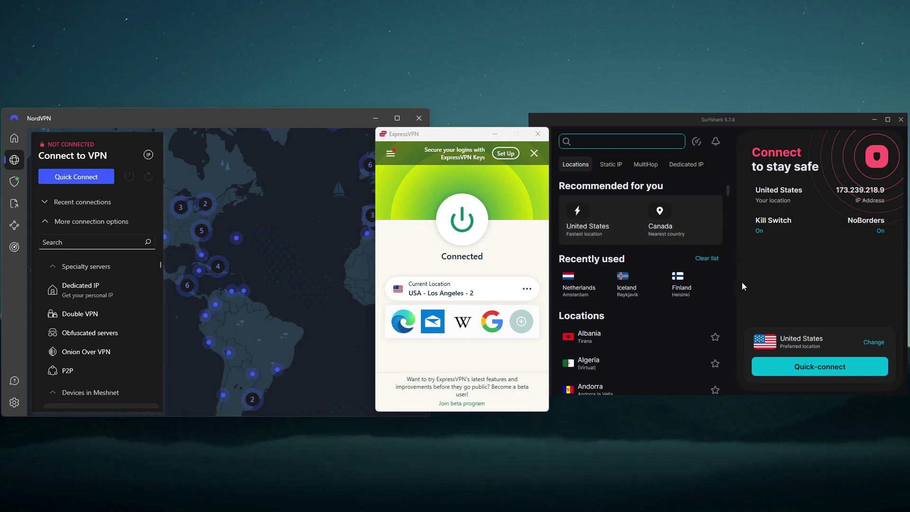
click(316, 314)
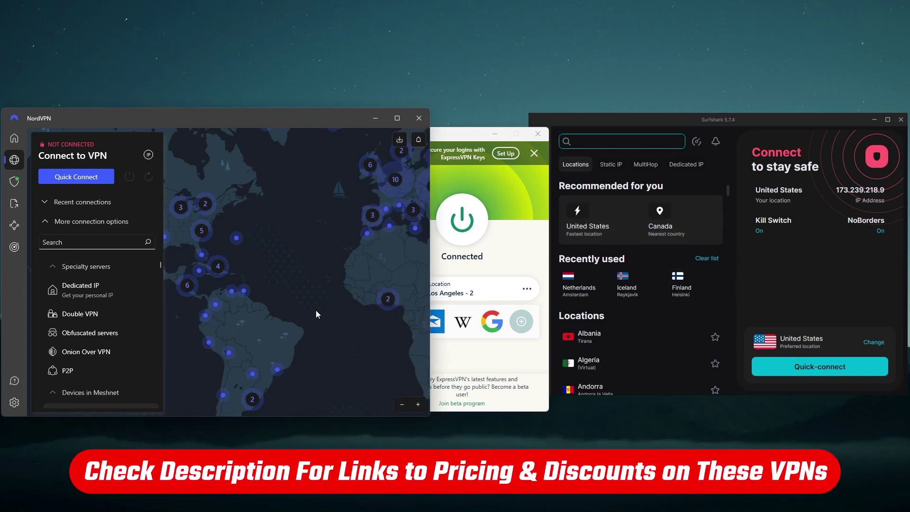
drag(316, 310, 204, 314)
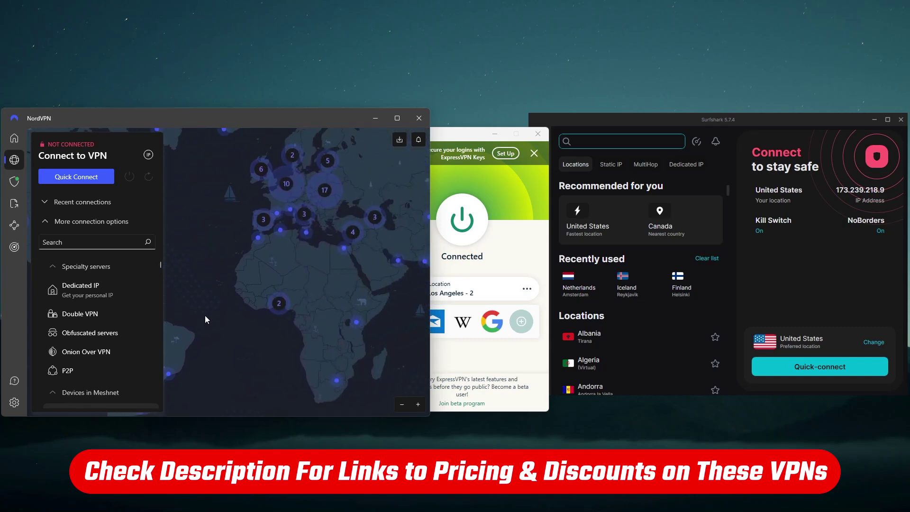
scroll(365, 289, up, 3)
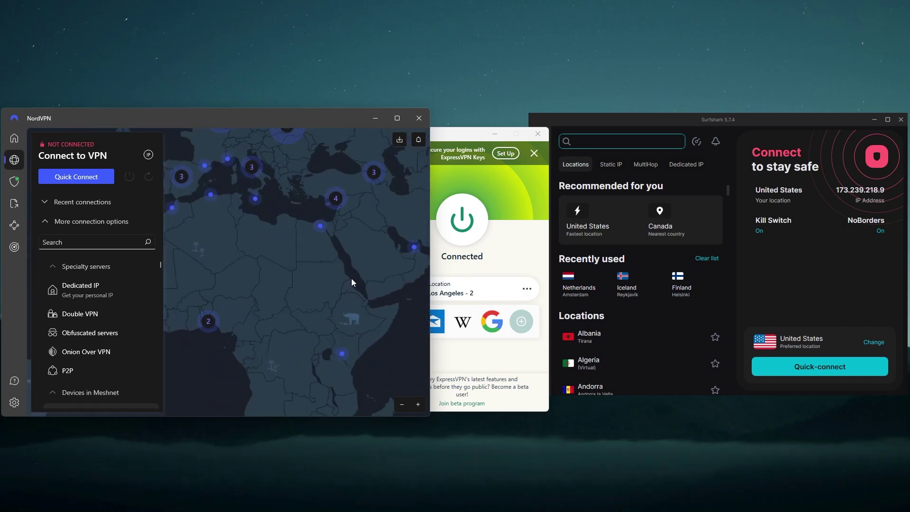
drag(351, 278, 363, 330)
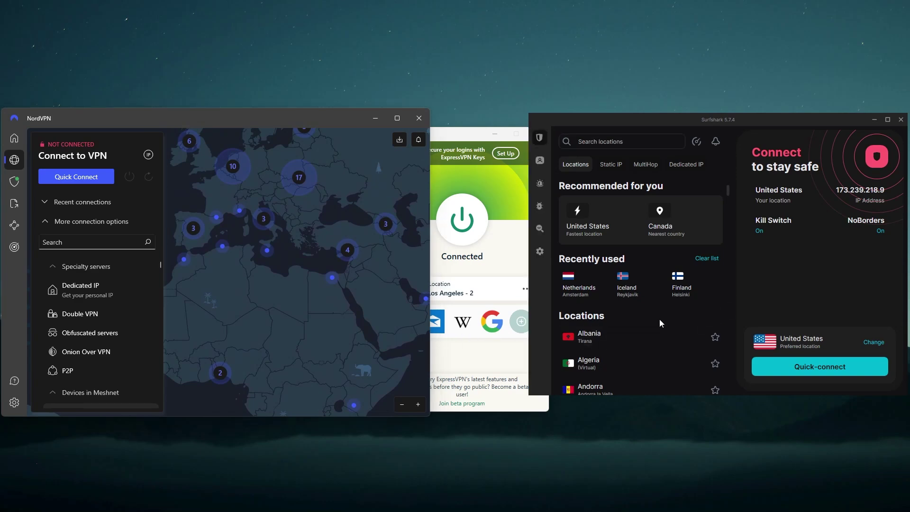
scroll(655, 323, down, 4)
scroll(649, 327, down, 2)
scroll(649, 327, down, 4)
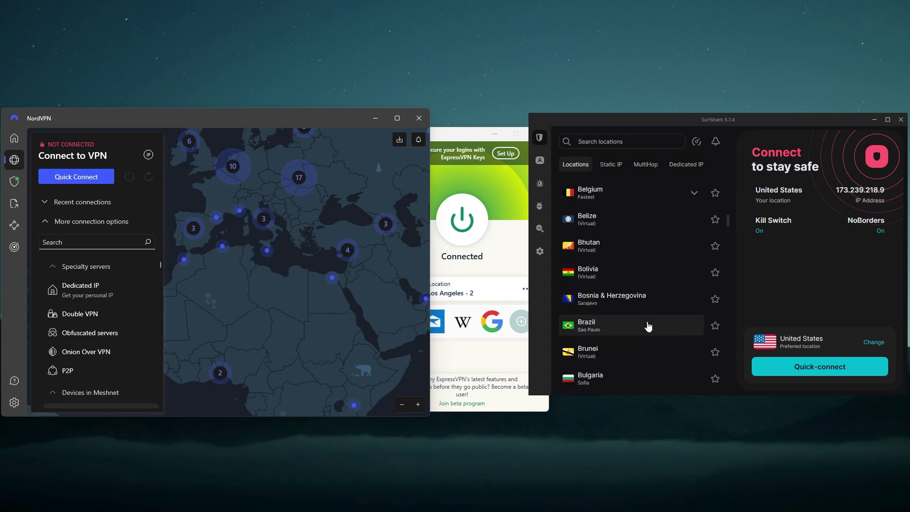
scroll(648, 327, down, 3)
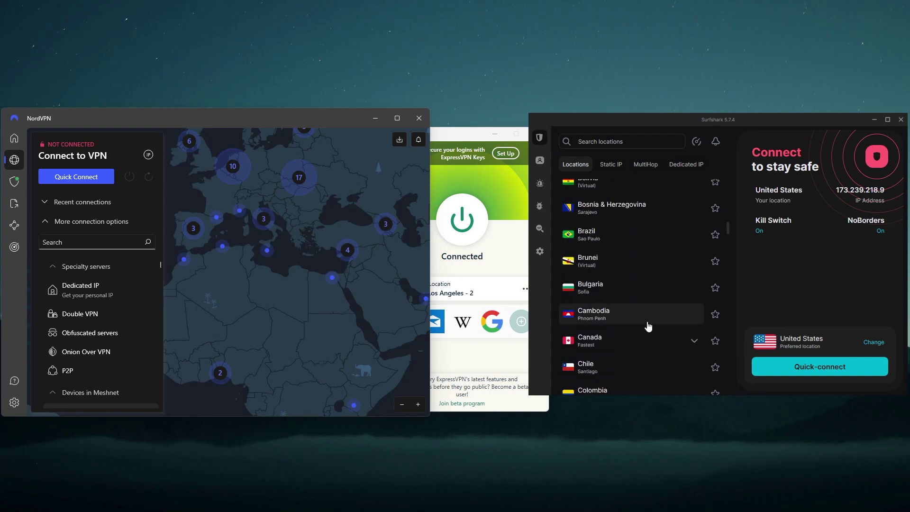
click(472, 368)
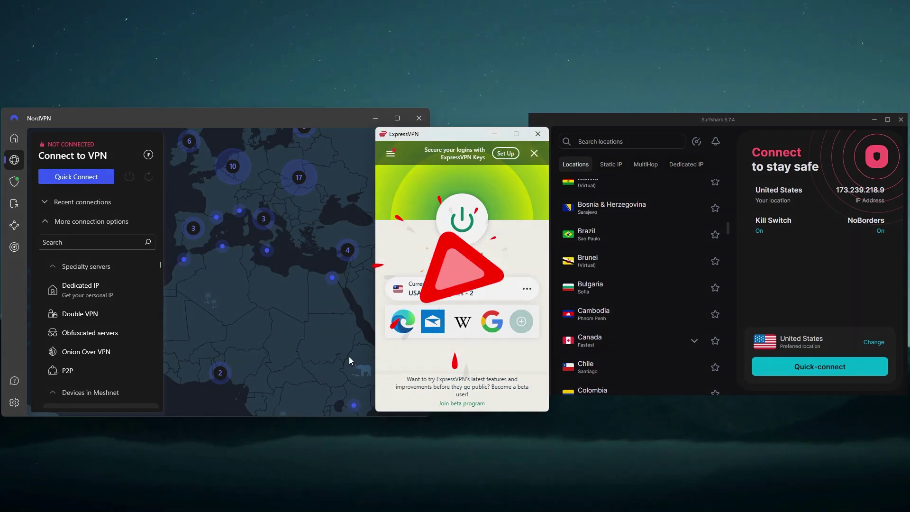